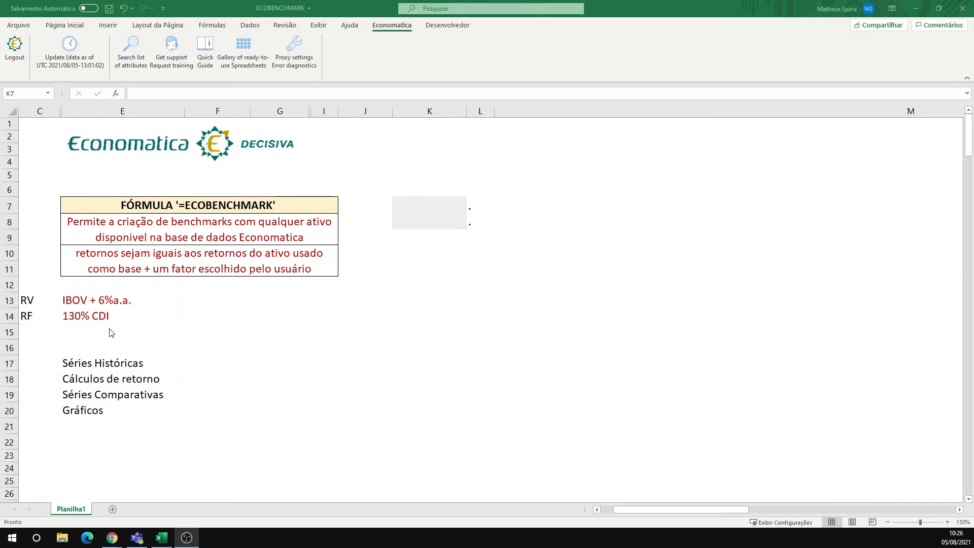
# Start an ECOBENCHMARK formula in cell K7 and open its function arguments.
pyautogui.click(432, 217)
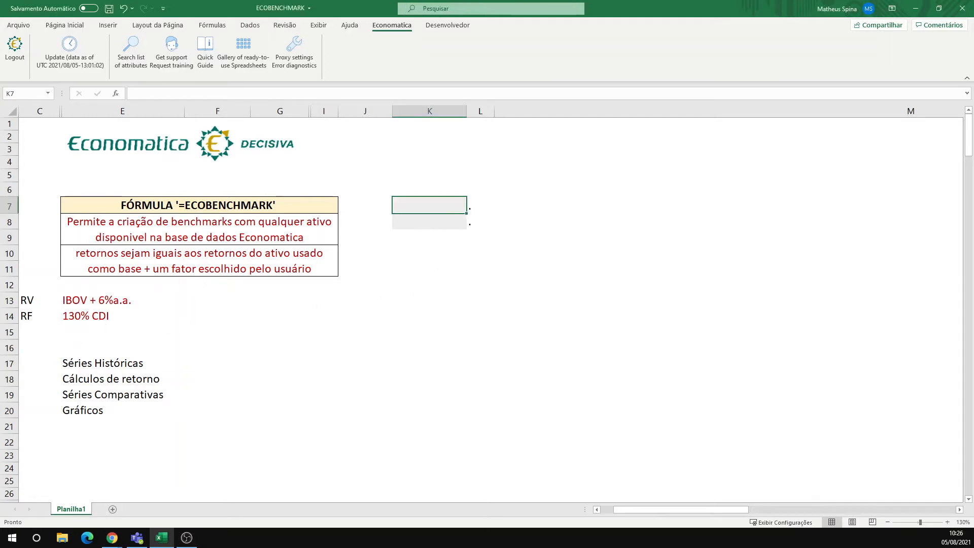
pyautogui.hotkey('alt', 'Tab')
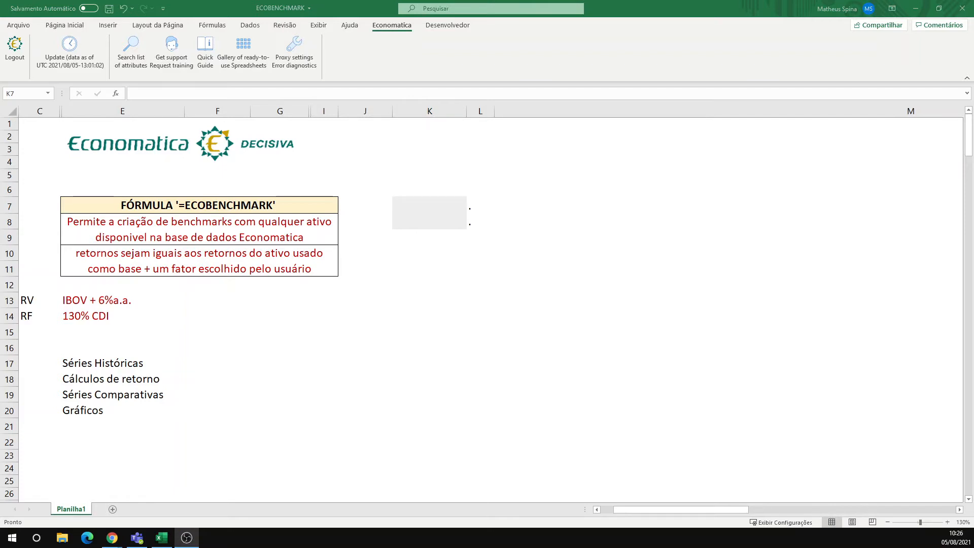
pyautogui.hotkey('alt', 'Tab')
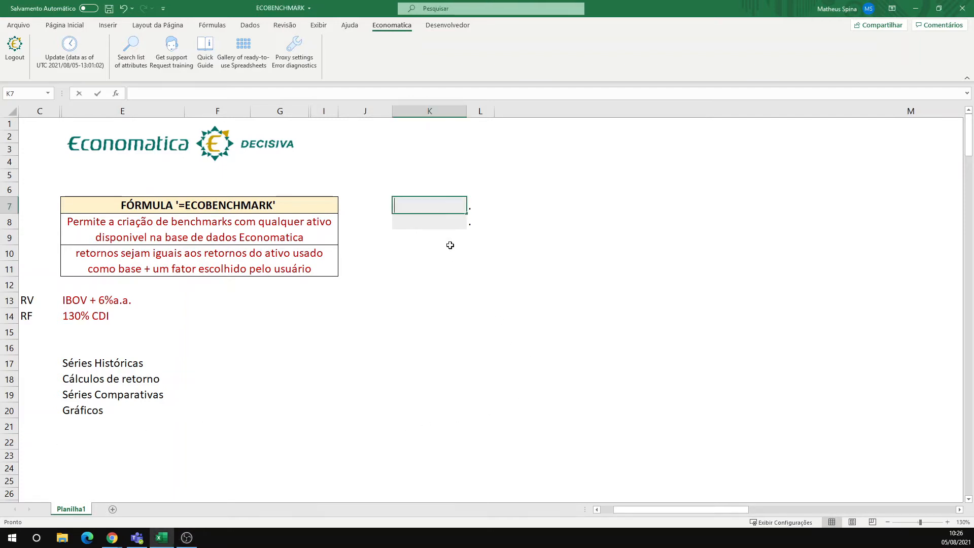
pyautogui.write('=ECOBENCHMARK(')
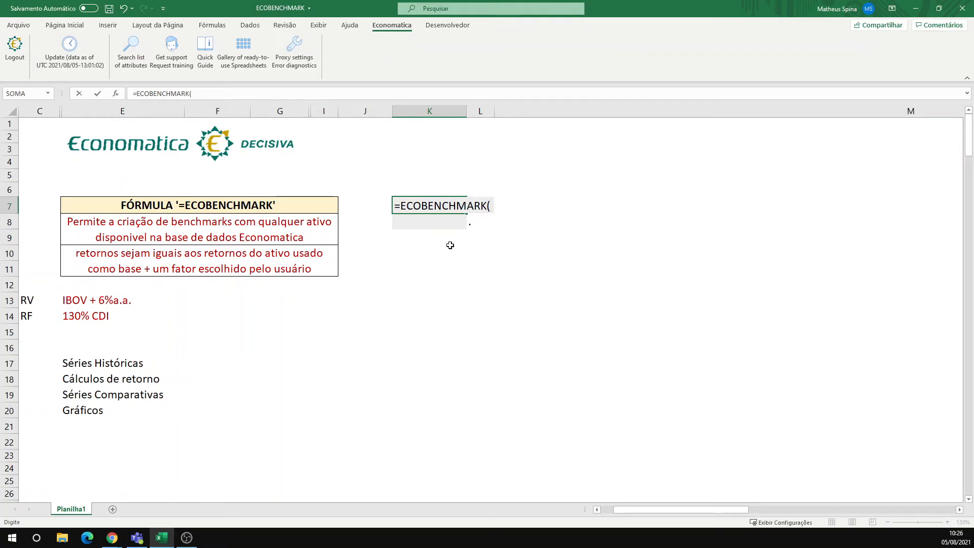
pyautogui.click(116, 95)
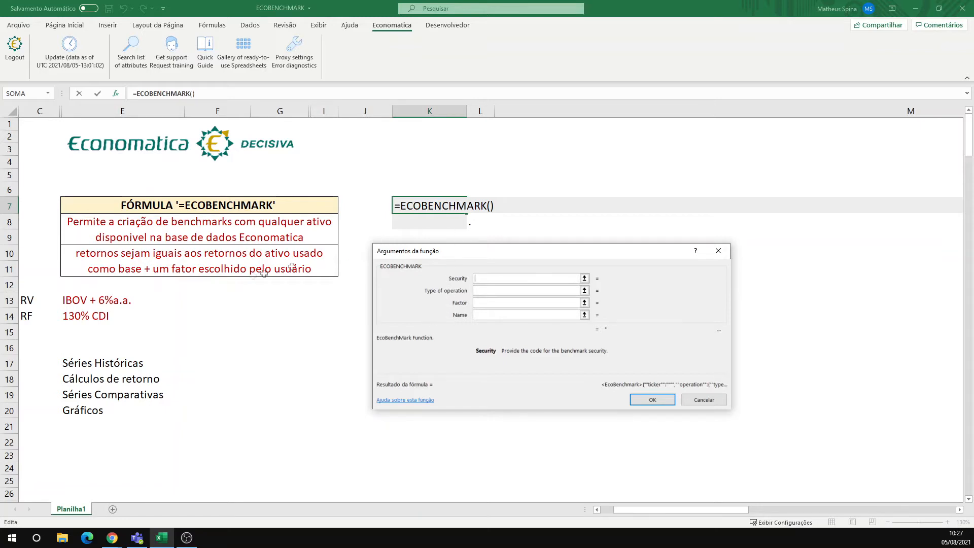
# Define the K7 benchmark with security IBOV, operation type A, factor 6 and name "IBOV + 6%a.a.".
pyautogui.write('IBOV')
pyautogui.click(477, 291)
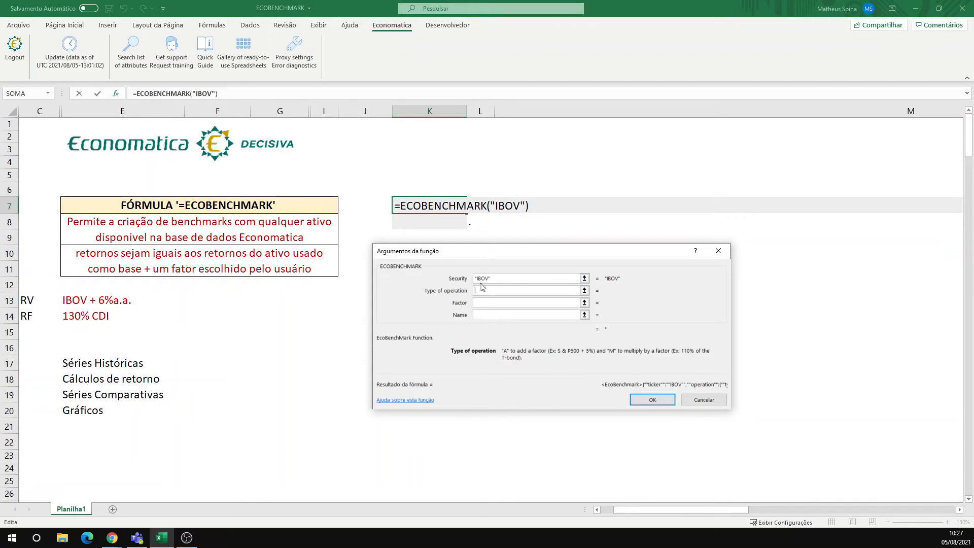
pyautogui.write('A')
pyautogui.click(491, 303)
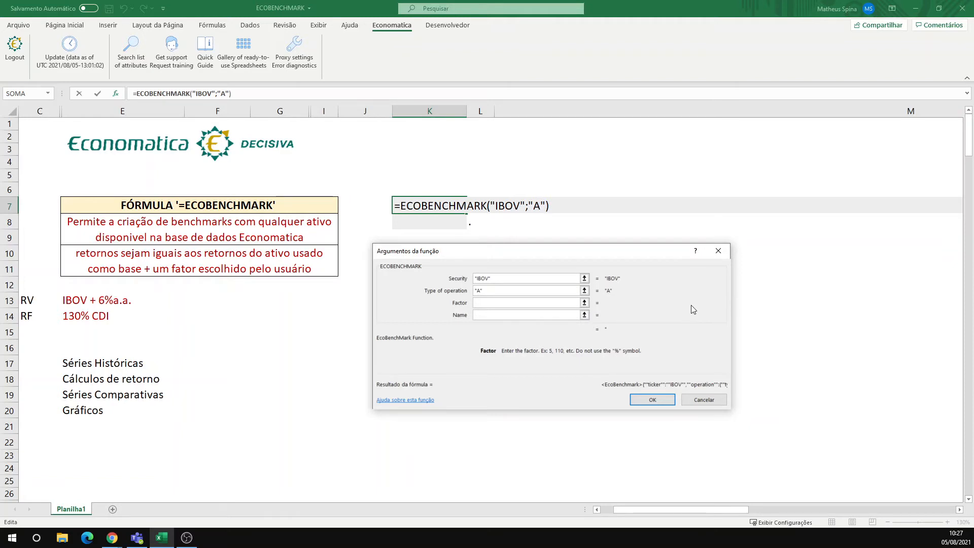
pyautogui.write('6')
pyautogui.click(480, 315)
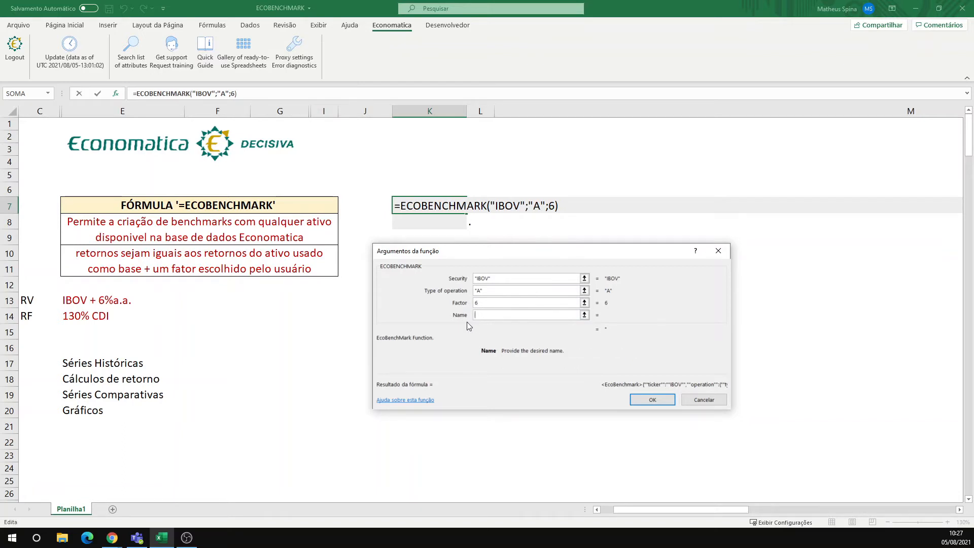
pyautogui.write('IBOV + 6%a.a.')
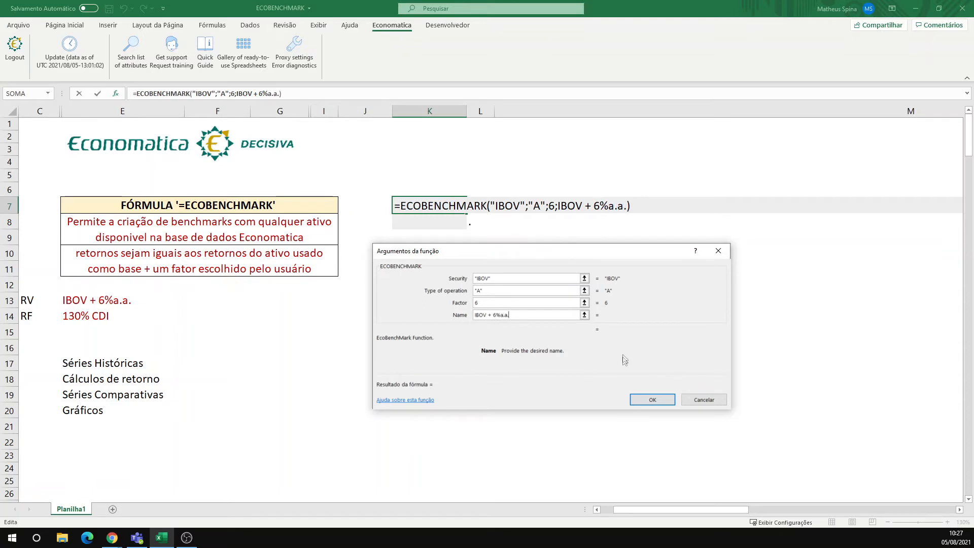
pyautogui.click(644, 398)
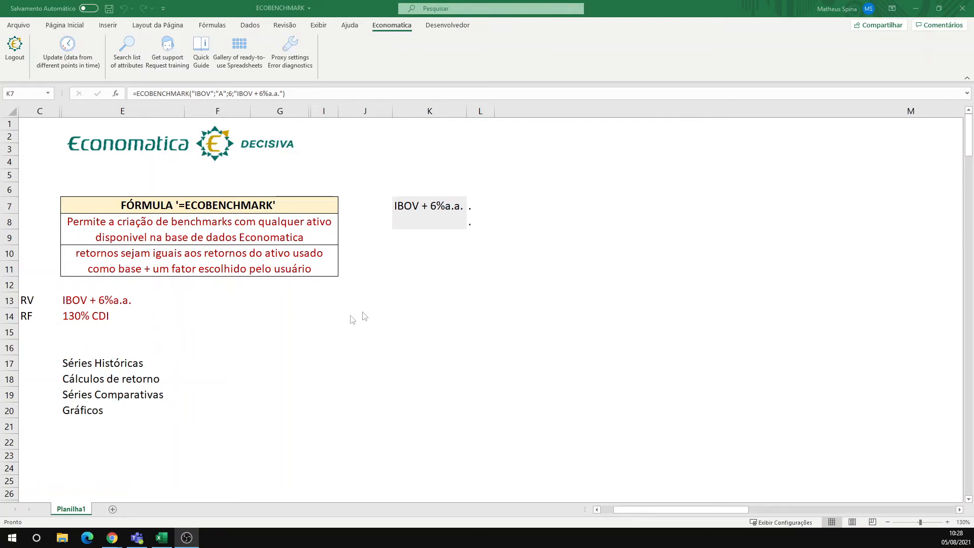
# Start an ECOBENCHMARK formula in cell K8 and open its function arguments.
pyautogui.click(428, 227)
pyautogui.write('=e')
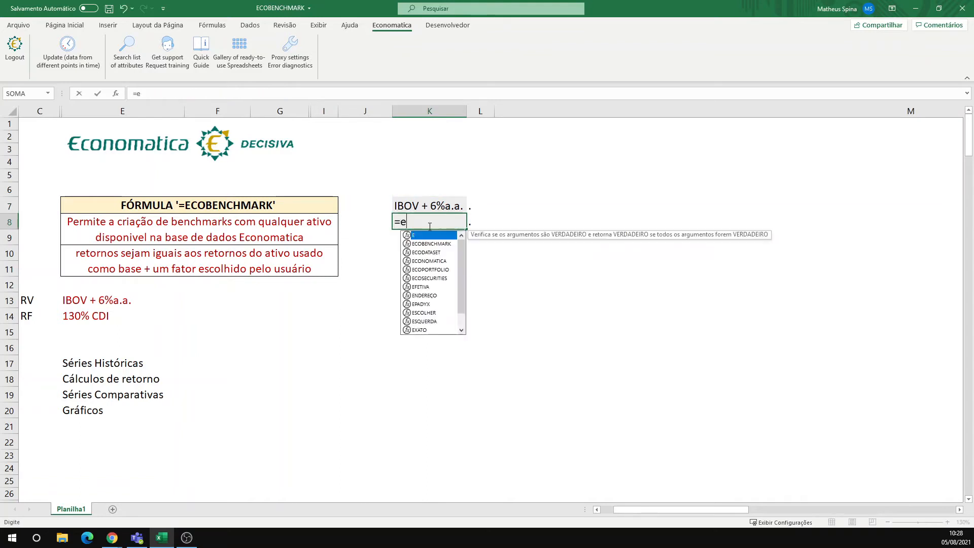
pyautogui.write('coben')
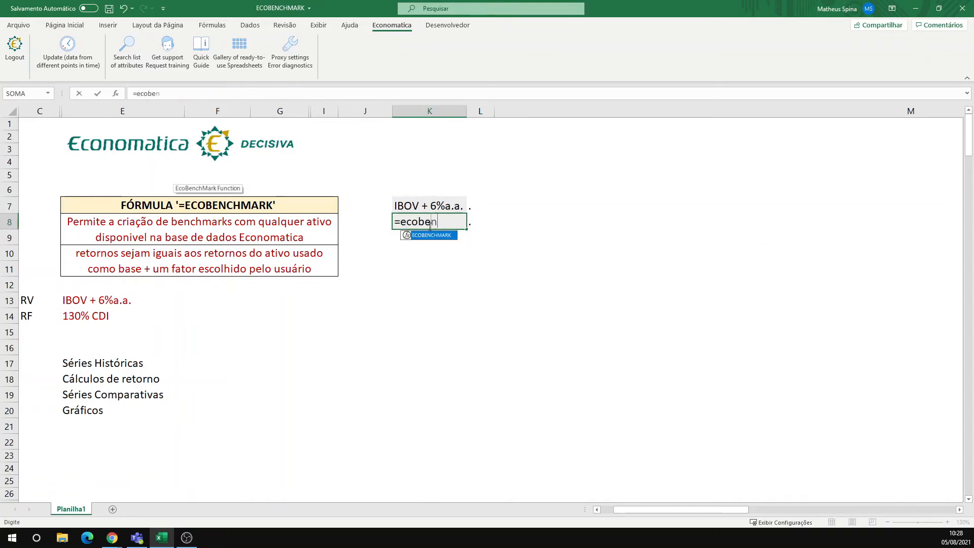
pyautogui.write('chmark(')
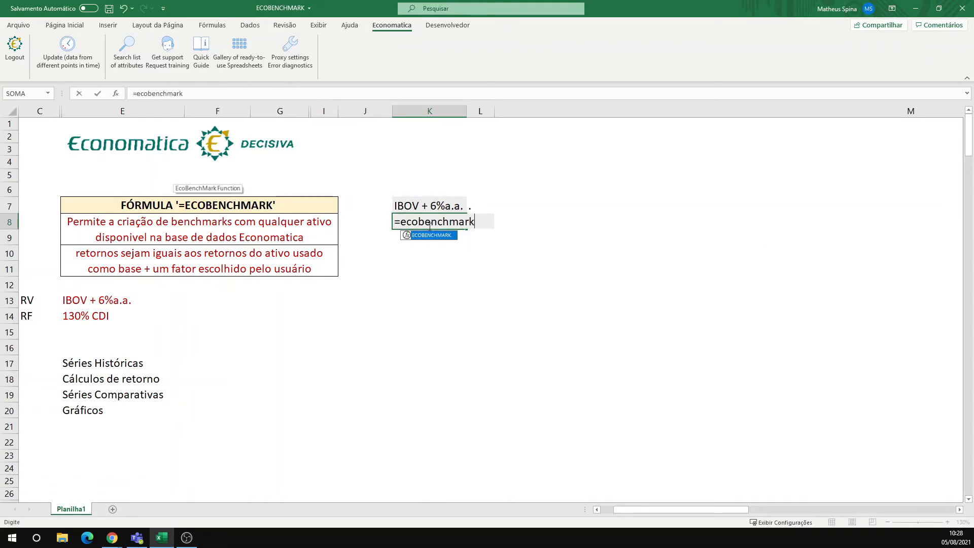
pyautogui.click(115, 94)
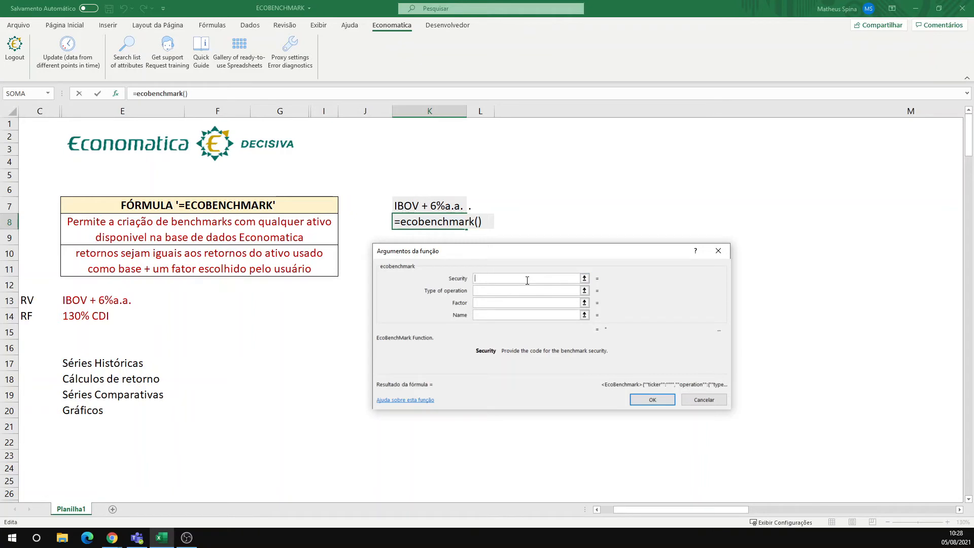
# Define the K8 benchmark with security CDI Acumulado, operation type M, factor 130 and name "130% CDI".
pyautogui.write('CDI ')
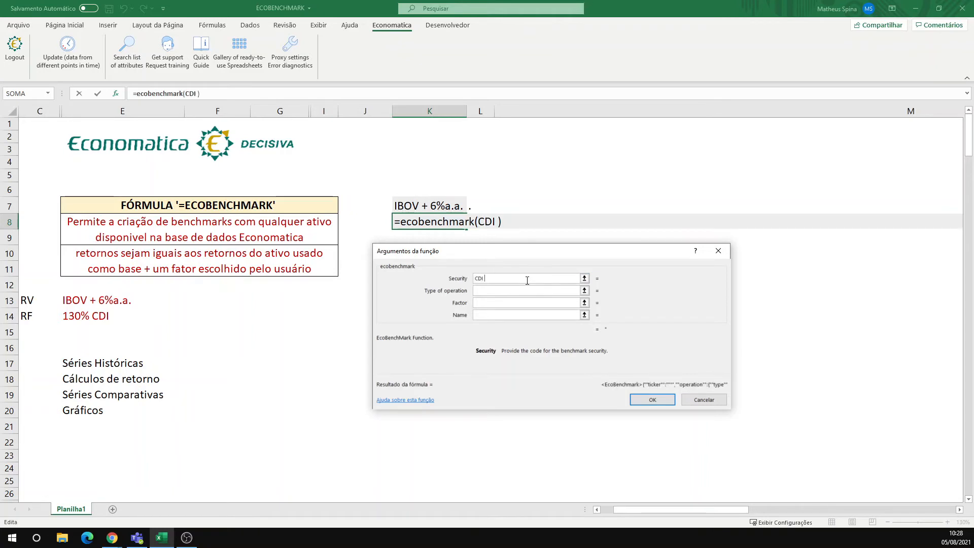
pyautogui.write('Acumulado')
pyautogui.press('Tab')
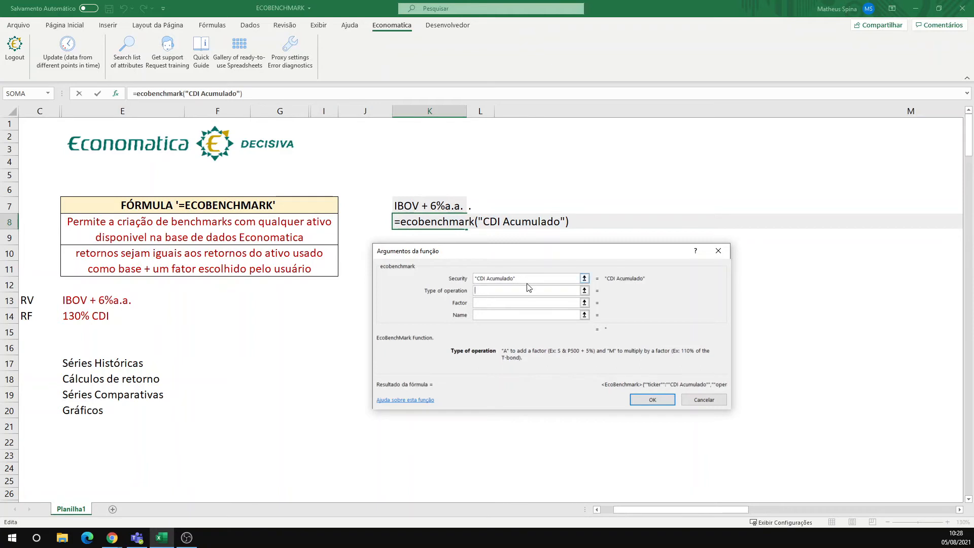
pyautogui.click(524, 298)
pyautogui.write('M')
pyautogui.click(509, 302)
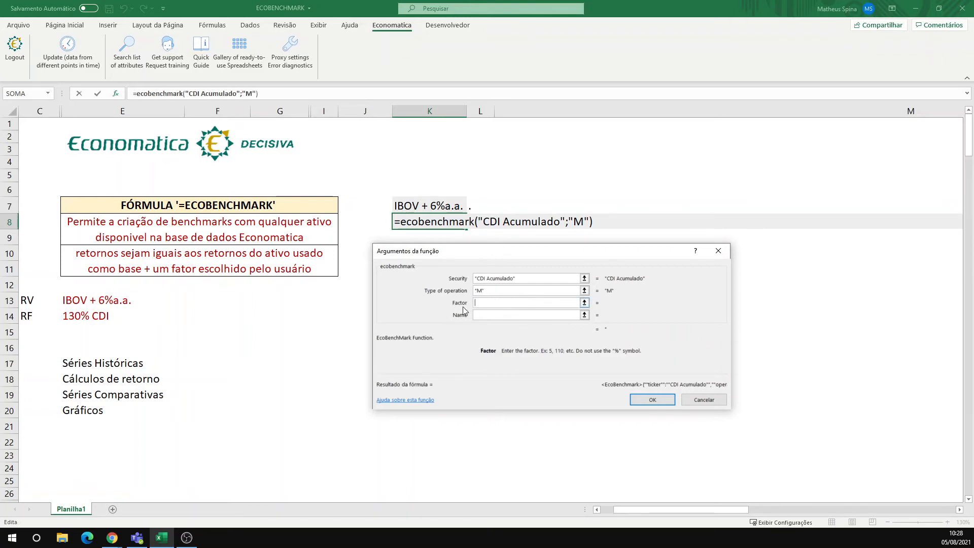
pyautogui.write('130')
pyautogui.click(492, 315)
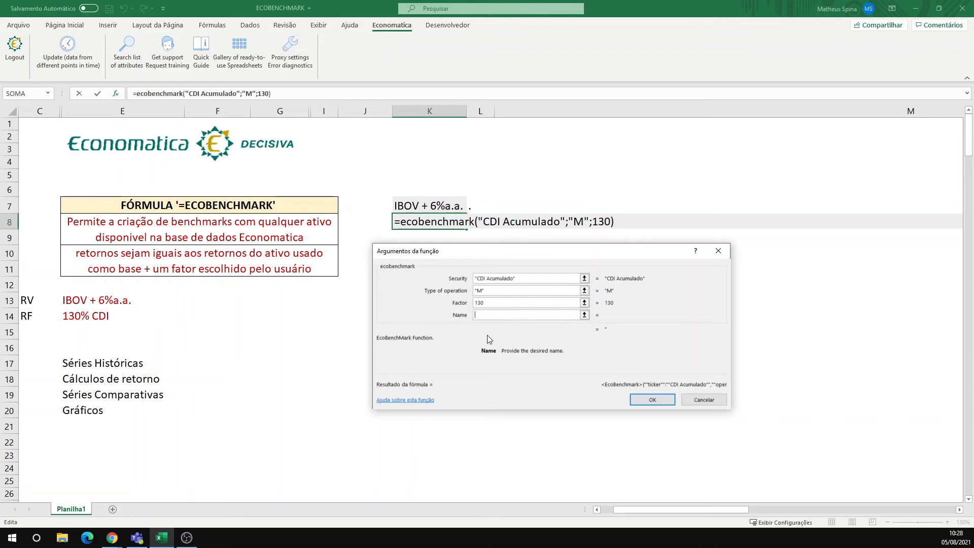
pyautogui.write('130% CDI')
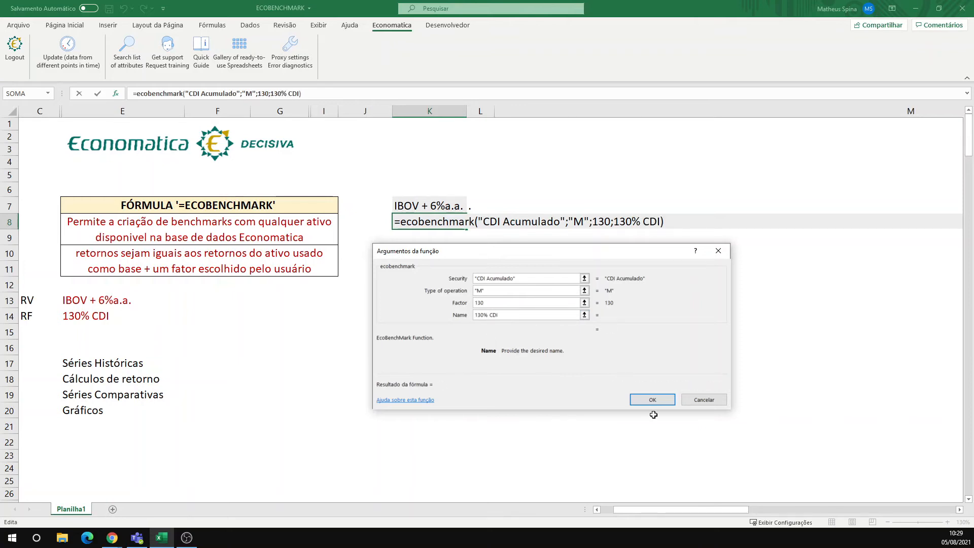
pyautogui.click(657, 399)
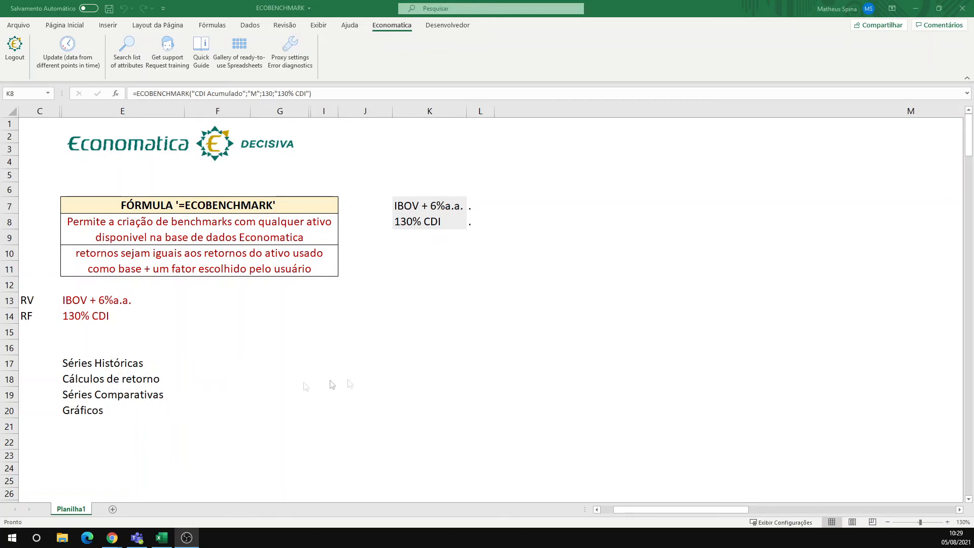
# Delete the wide blank column M next to the benchmark cells.
pyautogui.click(603, 113)
pyautogui.rightClick(603, 113)
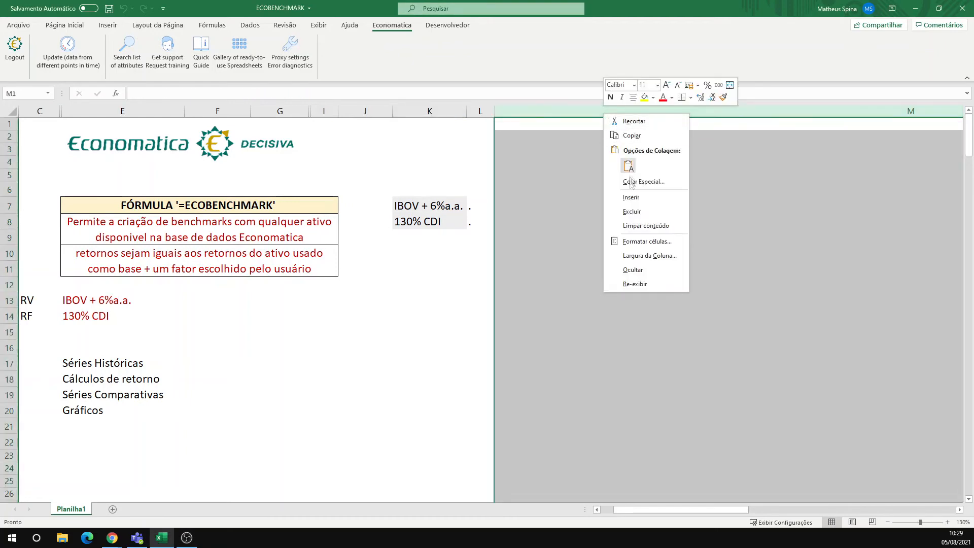
pyautogui.click(632, 212)
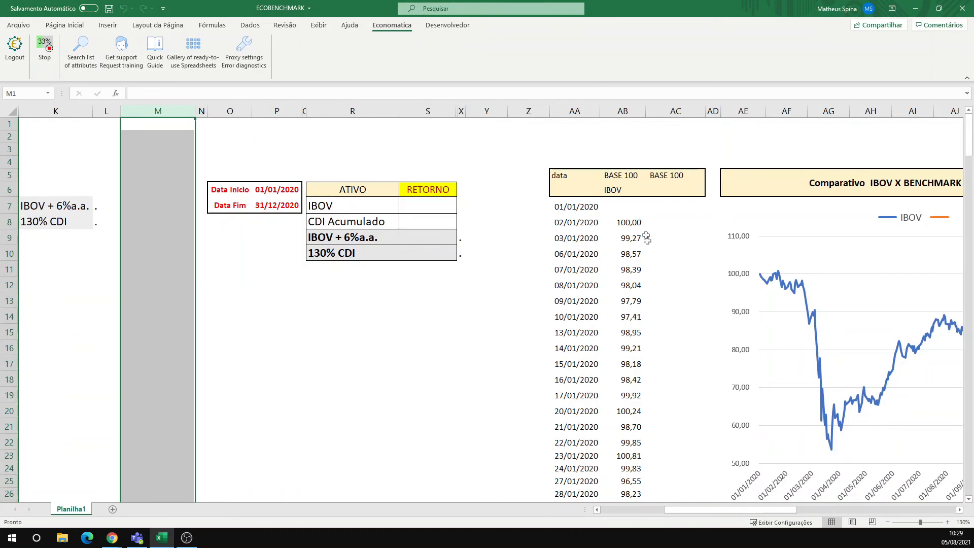
# Examine the RETORNO formula, the return of each asset, and the cell reference behind the IBOV + 6%a.a. asset entry.
pyautogui.moveTo(674, 512); pyautogui.dragTo(662, 512)
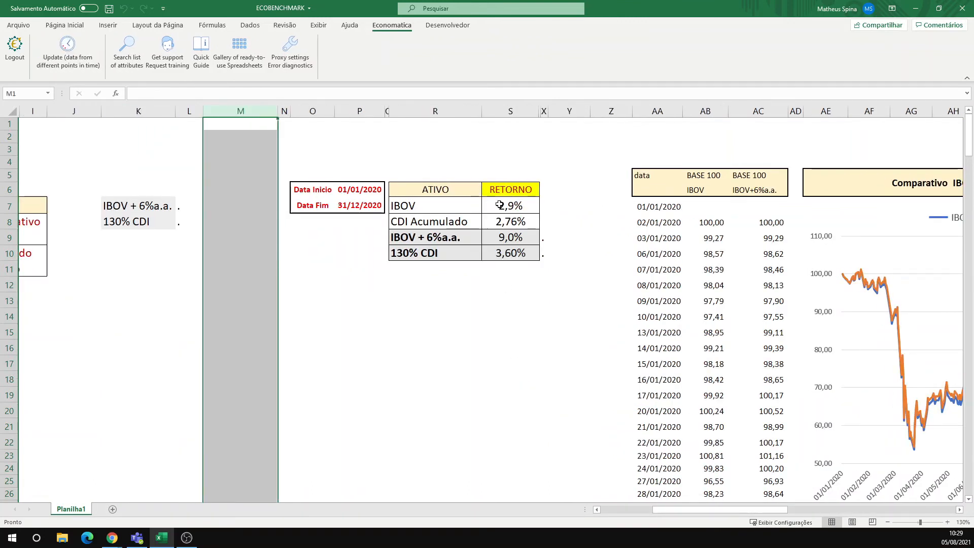
pyautogui.click(509, 190)
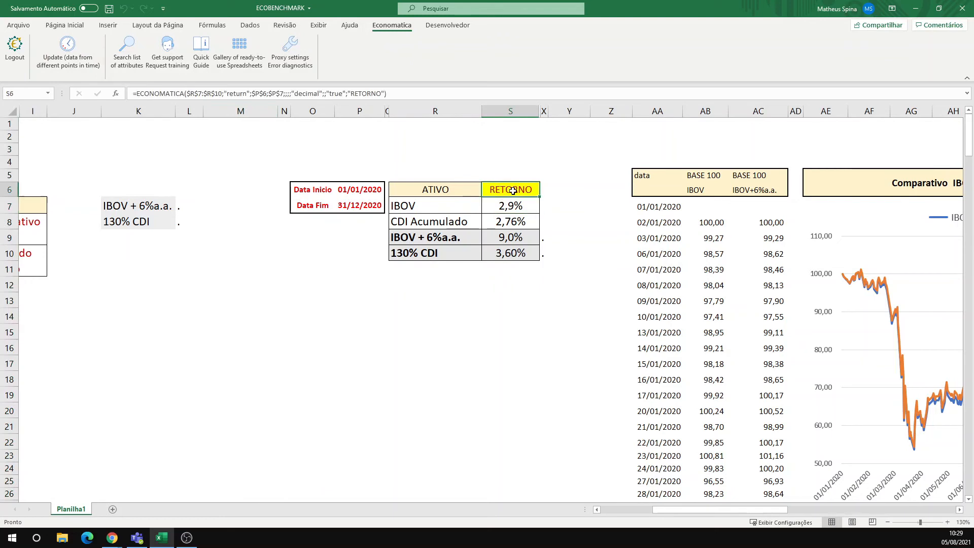
pyautogui.doubleClick(513, 190)
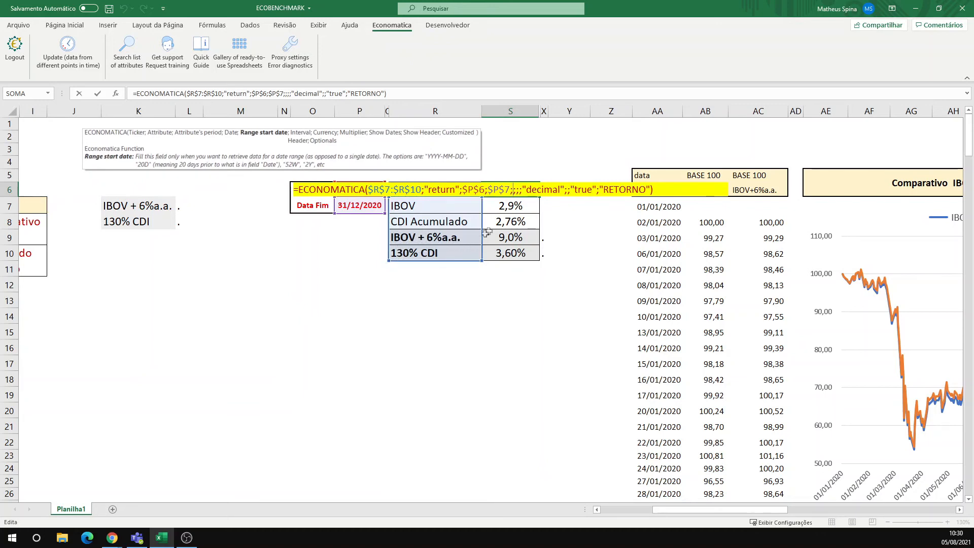
pyautogui.press('Return')
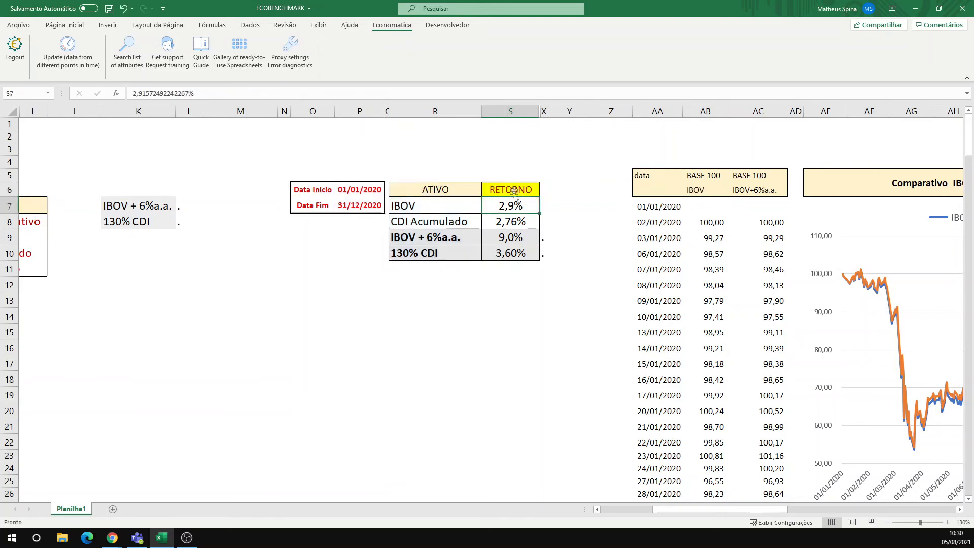
pyautogui.click(517, 216)
pyautogui.click(515, 237)
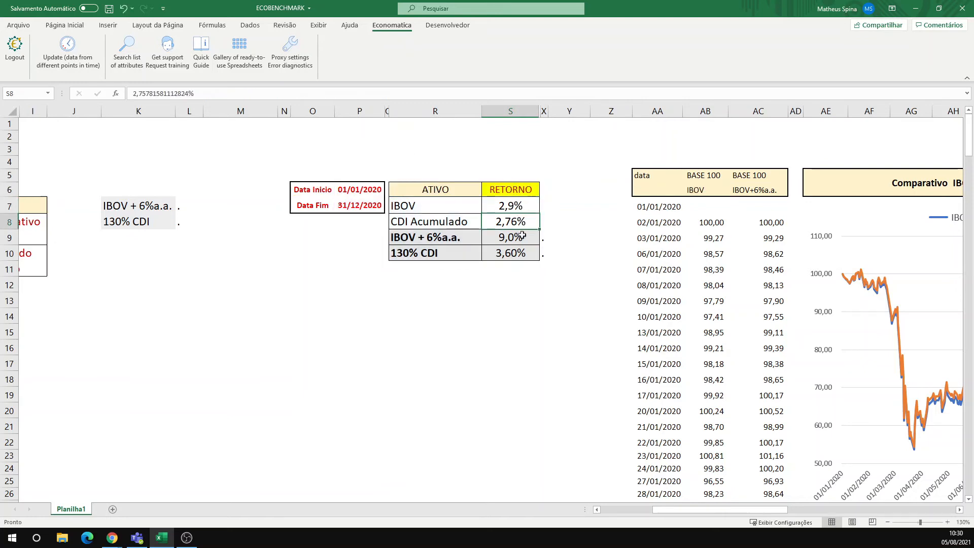
pyautogui.click(512, 250)
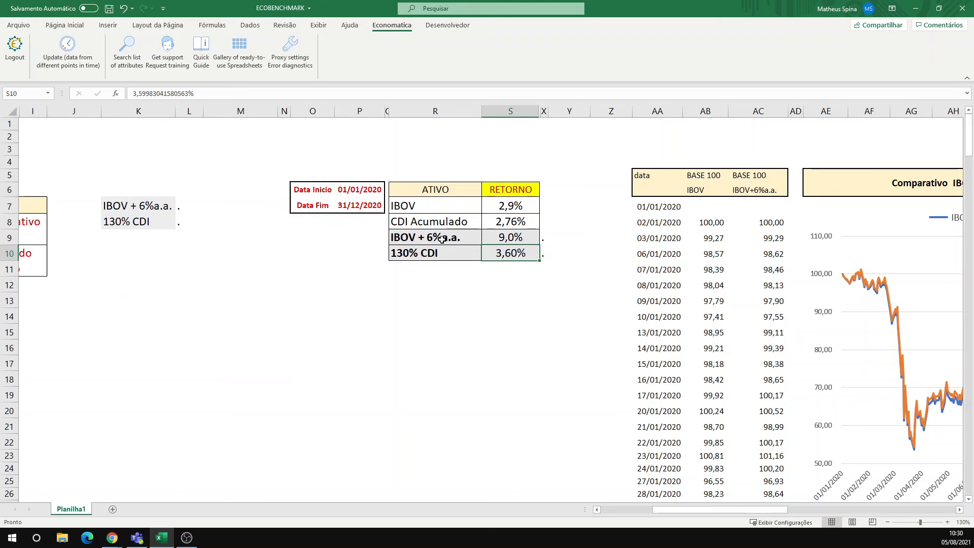
pyautogui.click(516, 191)
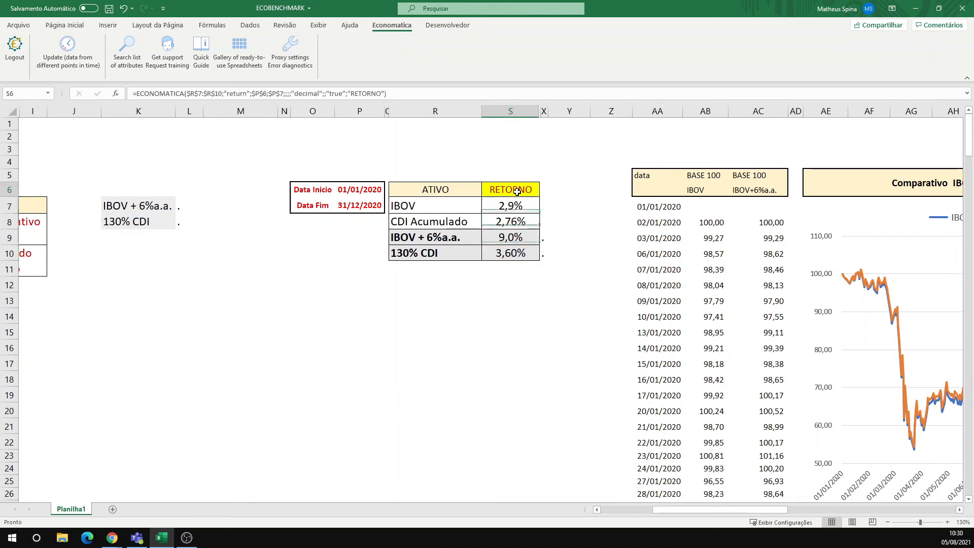
pyautogui.click(430, 241)
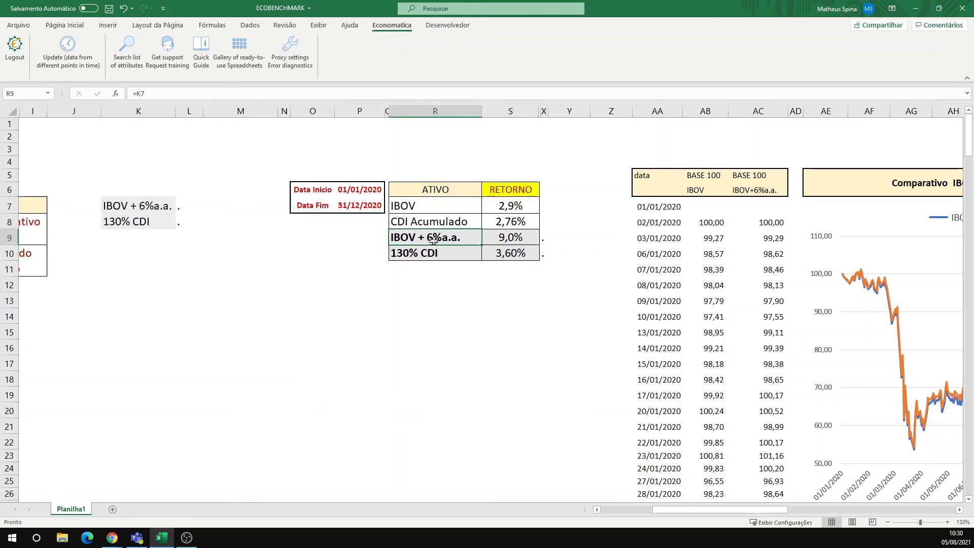
pyautogui.doubleClick(430, 241)
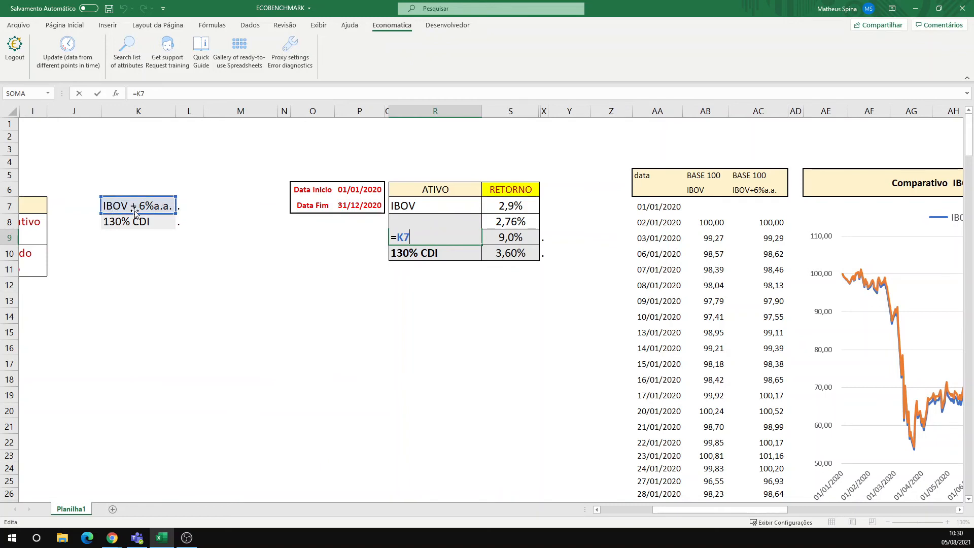
pyautogui.press('Return')
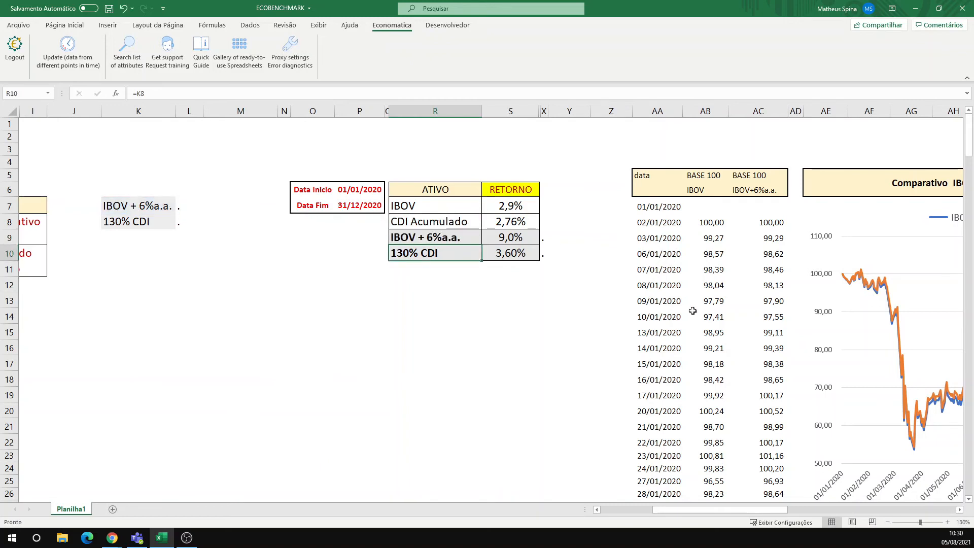
# Review the base-100 series and comparison charts of IBOV against IBOV + 6% and CDI against 130% CDI.
pyautogui.click(962, 510)
pyautogui.click(962, 510)
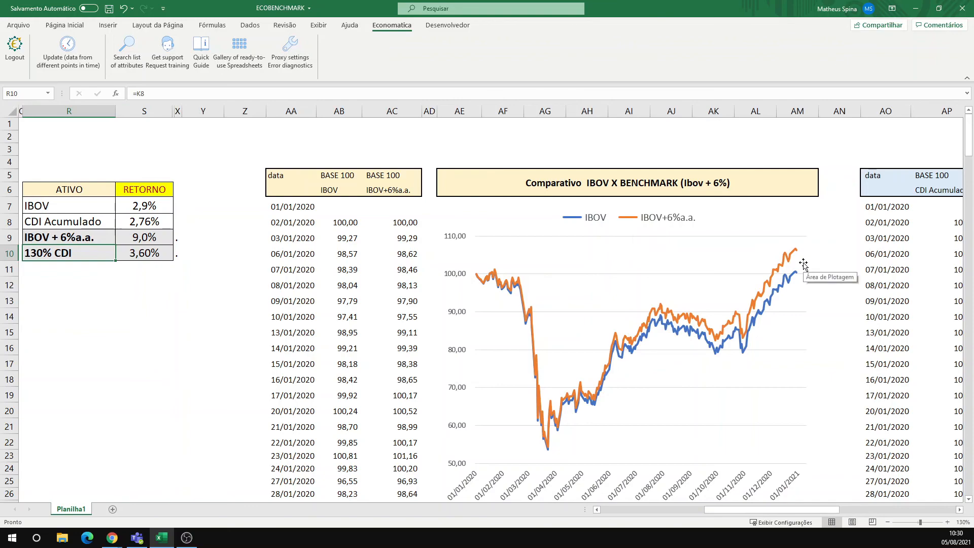
pyautogui.moveTo(805, 515); pyautogui.dragTo(928, 515)
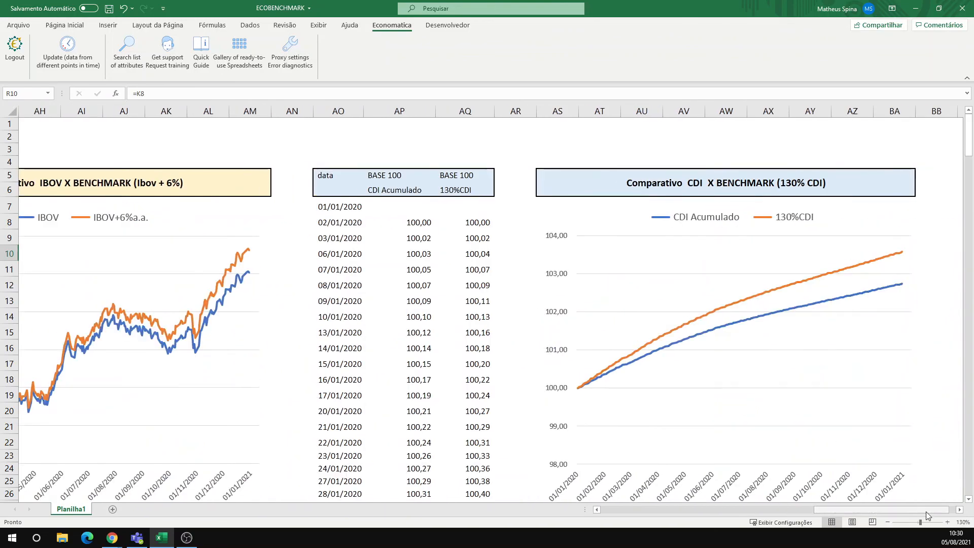